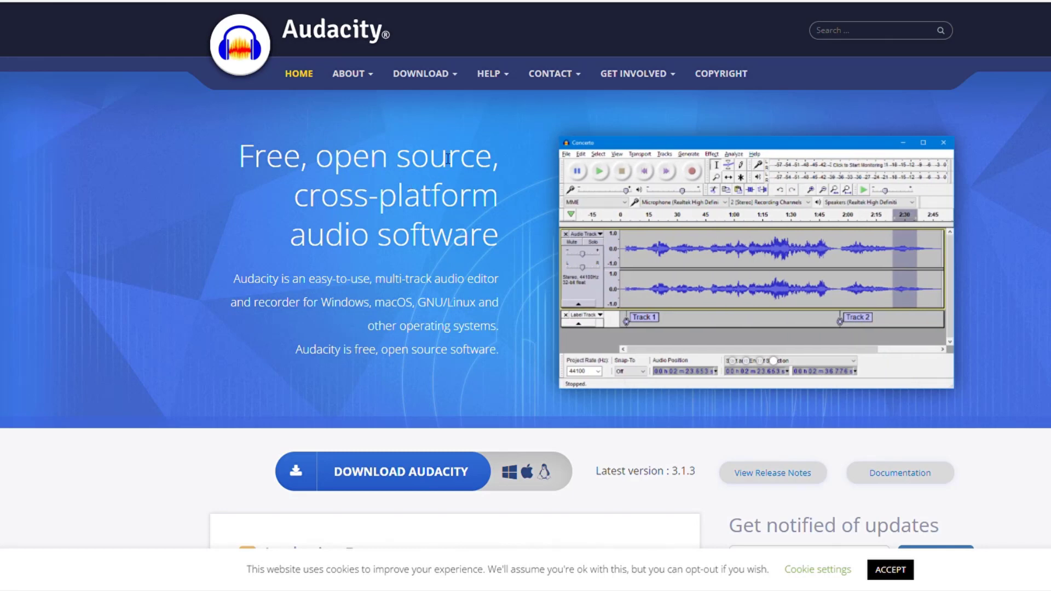
Go to the Audacity download page on audacity.org.
click(428, 80)
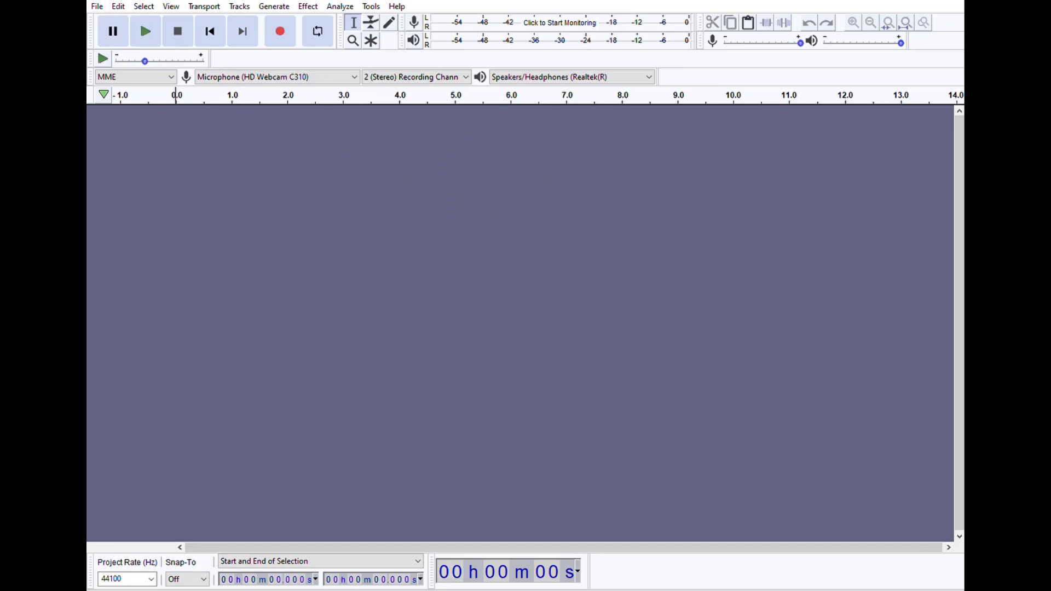
Open the MVI_7368 recording in Audacity from File > Open.
click(97, 6)
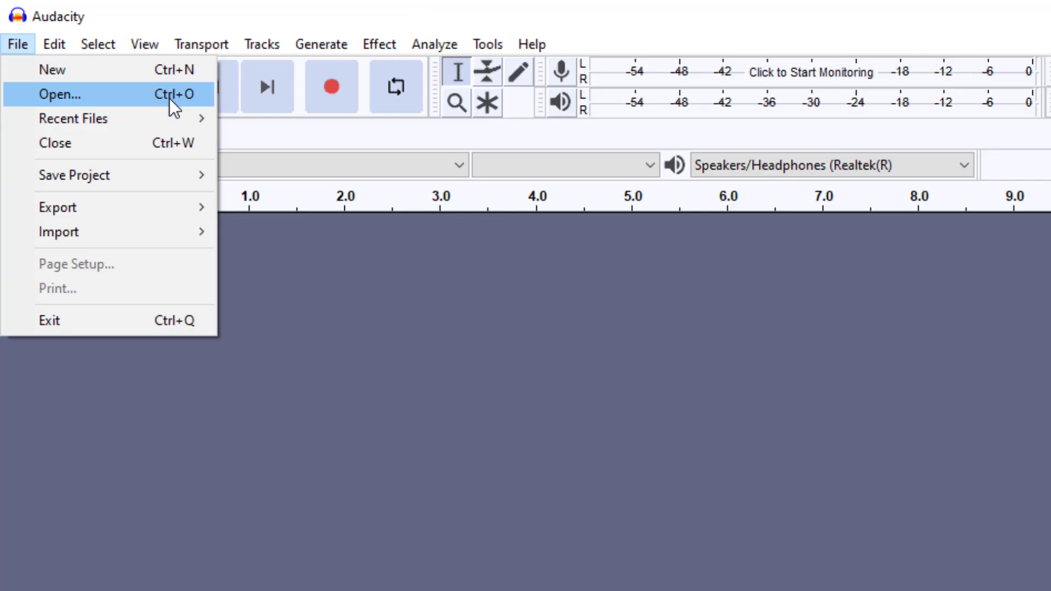
click(169, 97)
key(Return)
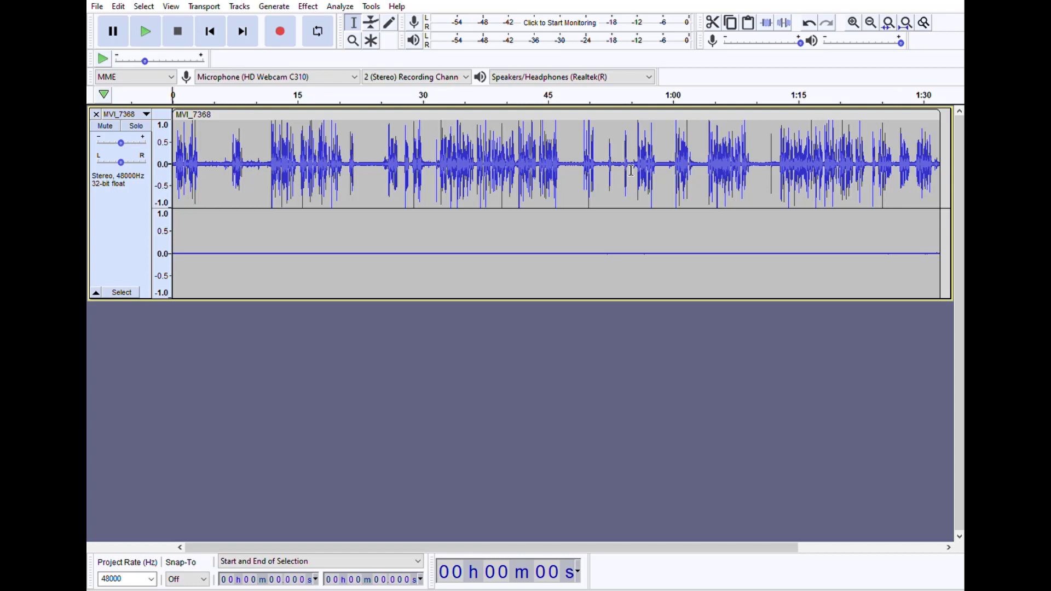
Split the MVI_7368 stereo track into two mono tracks and delete the silent lower one.
click(146, 113)
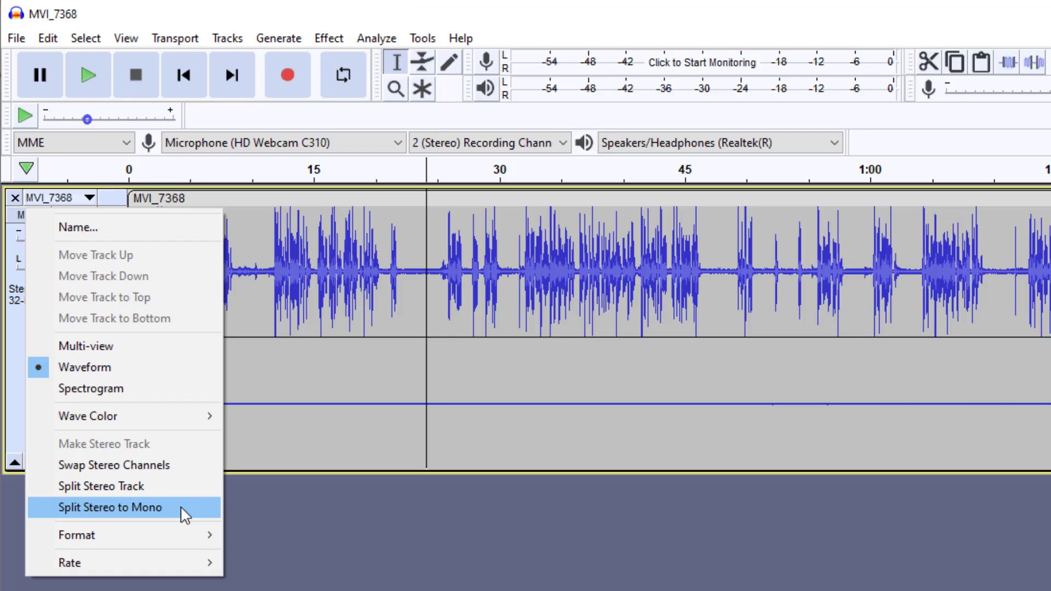
click(185, 515)
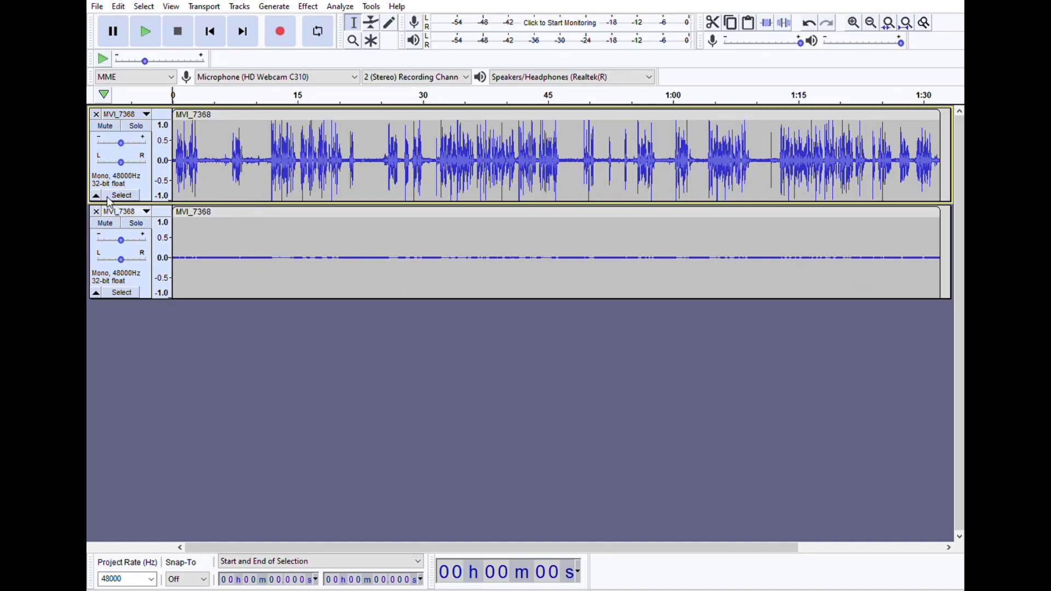
click(96, 211)
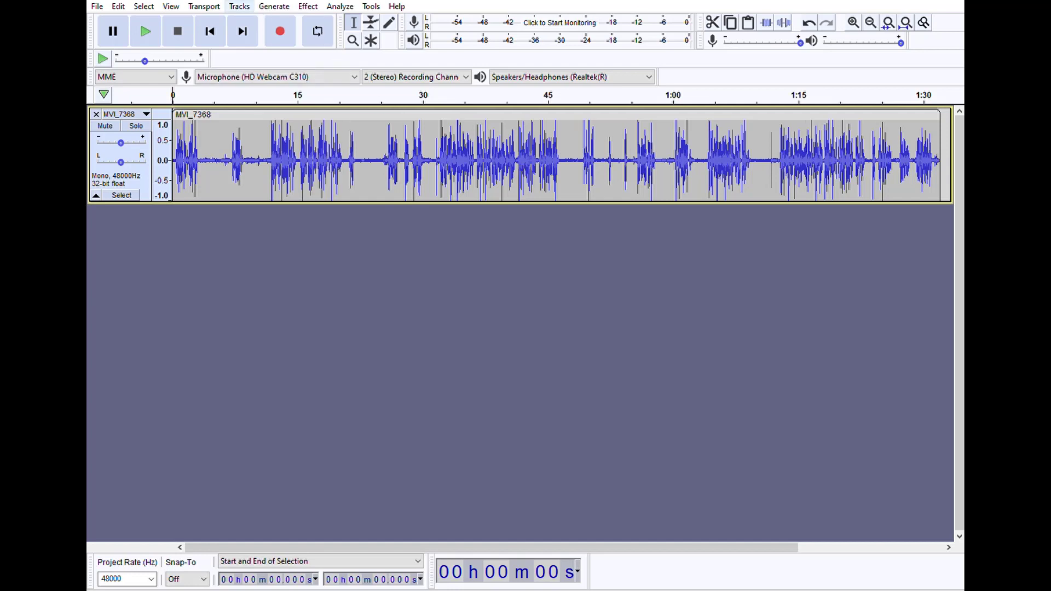
Add a new empty stereo track from Tracks > Add New.
click(239, 6)
mouse_move(263, 21)
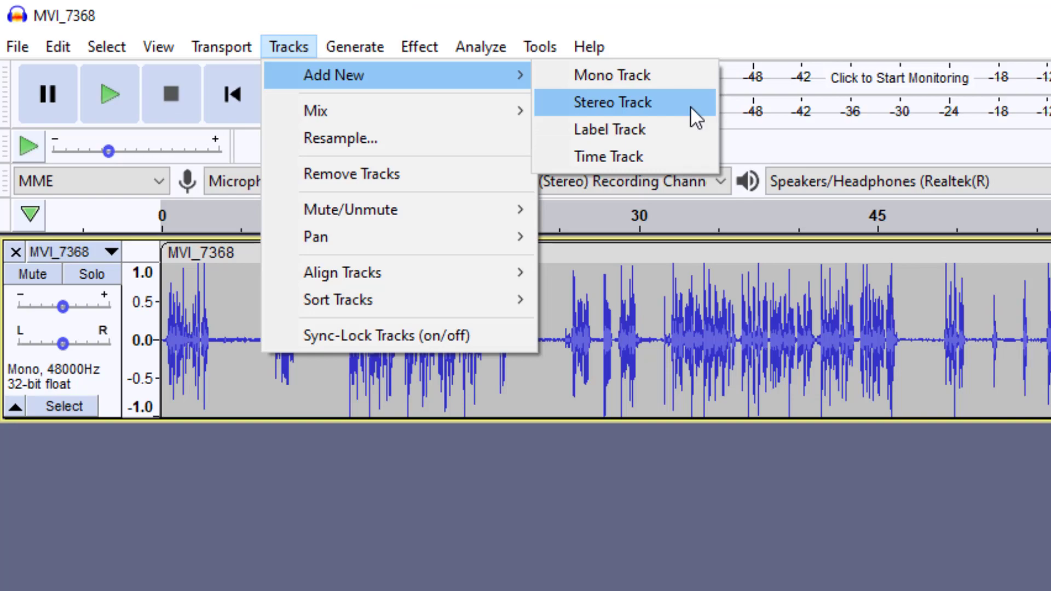
click(691, 106)
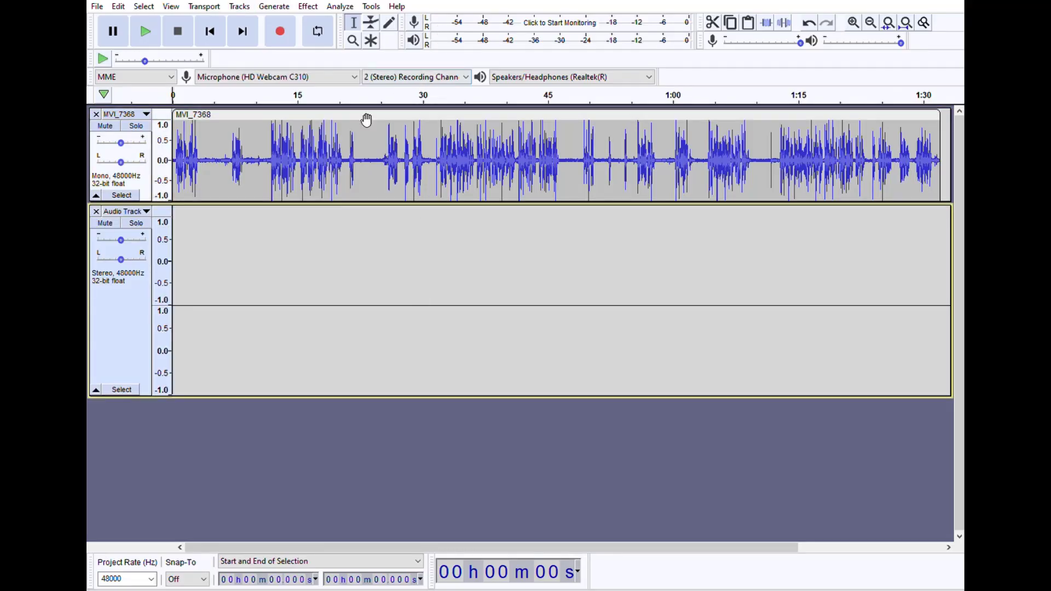
Copy the mono MVI_7368 audio into the stereo track and align the clip to start at 0.
click(128, 189)
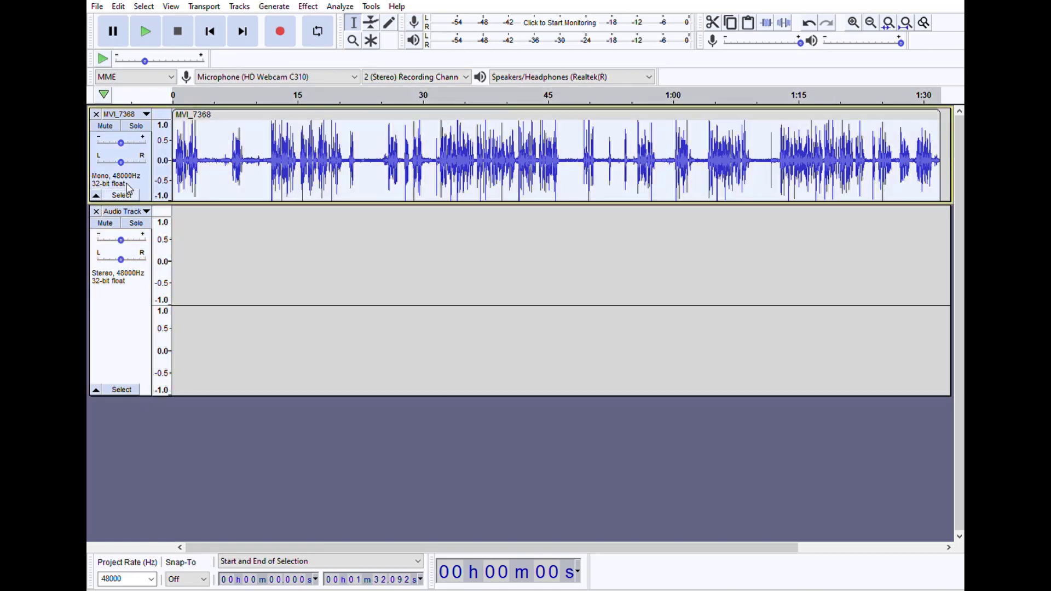
right_click(227, 191)
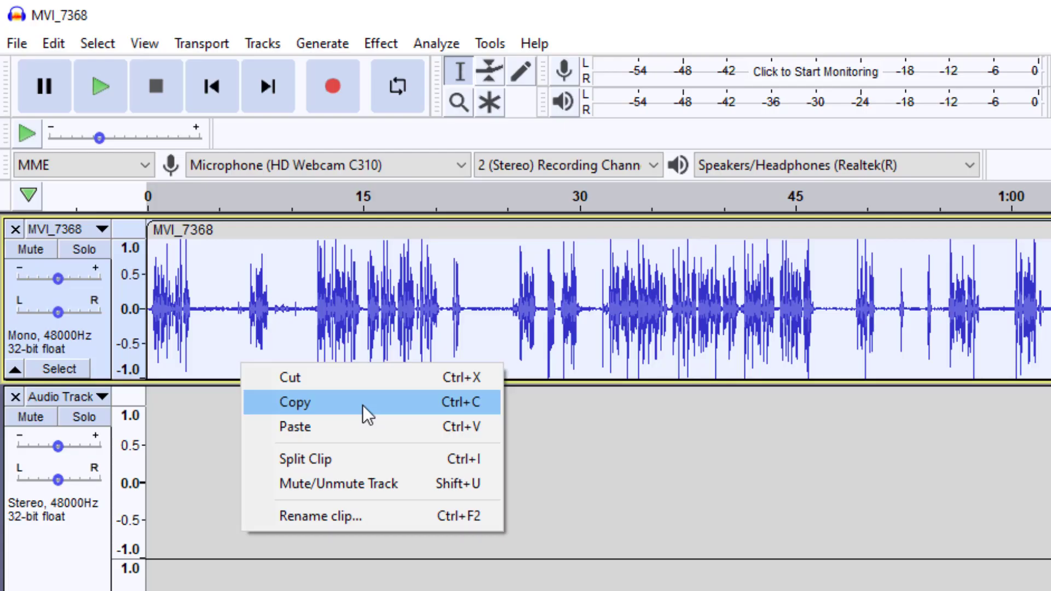
click(362, 405)
click(201, 438)
right_click(202, 475)
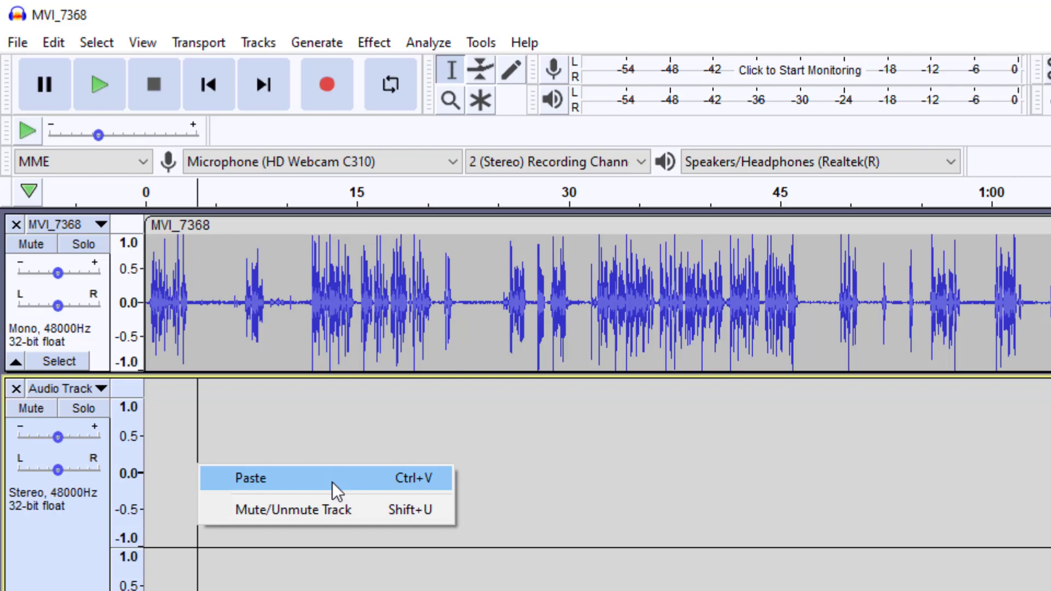
click(332, 481)
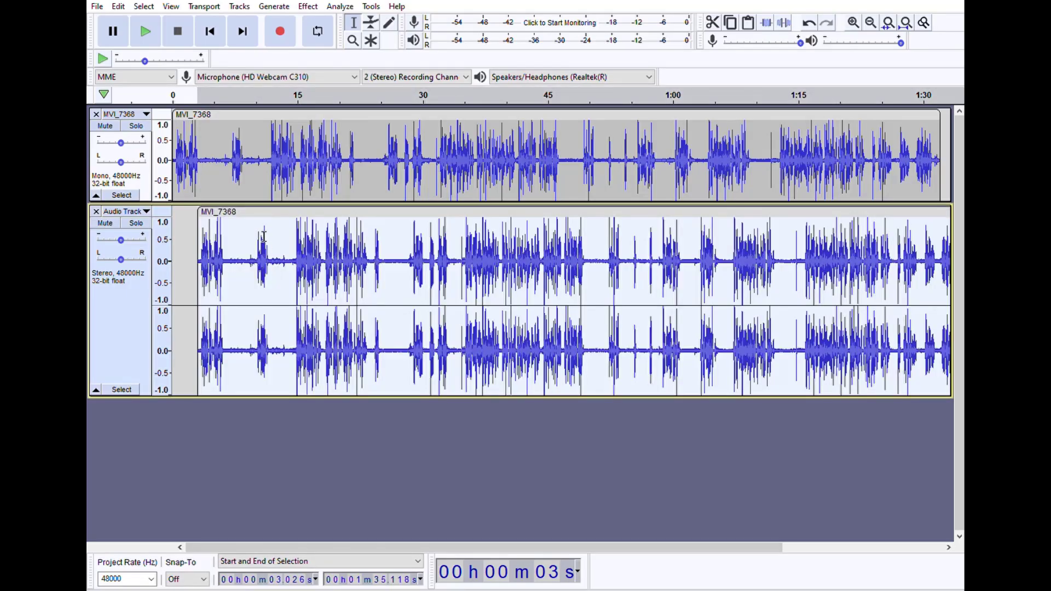
drag(260, 212, 237, 210)
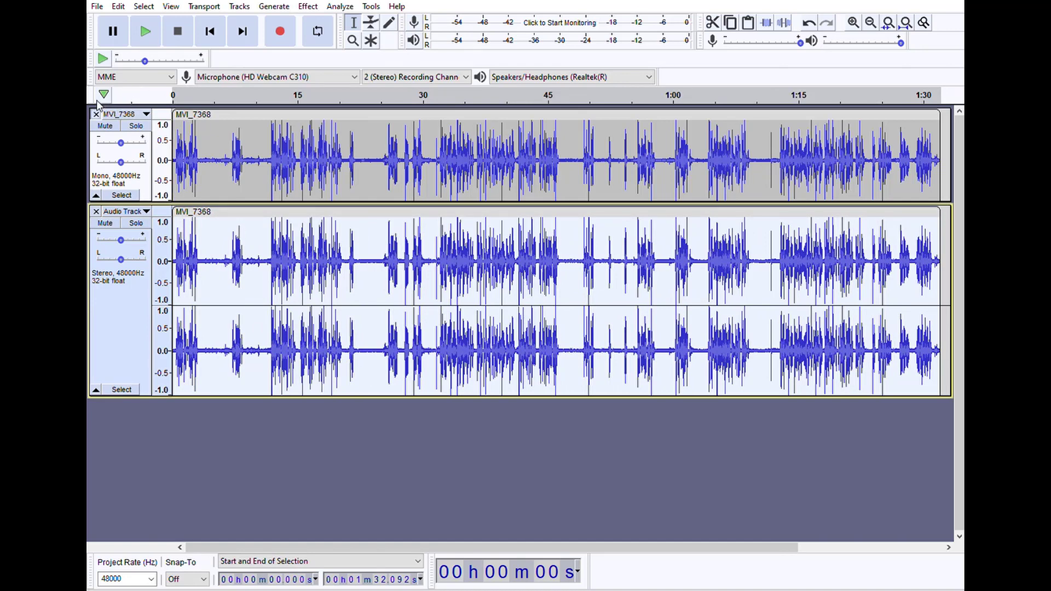
Delete the mono MVI_7368 track and export the remaining stereo track as MVI_7368.mp3.
click(95, 114)
click(310, 366)
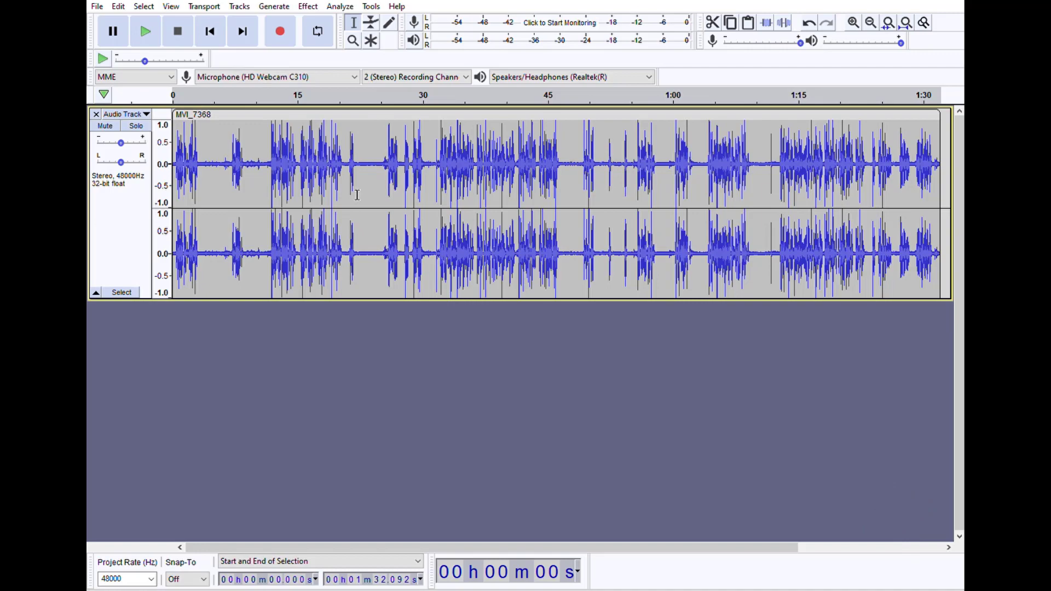
click(97, 6)
mouse_move(120, 102)
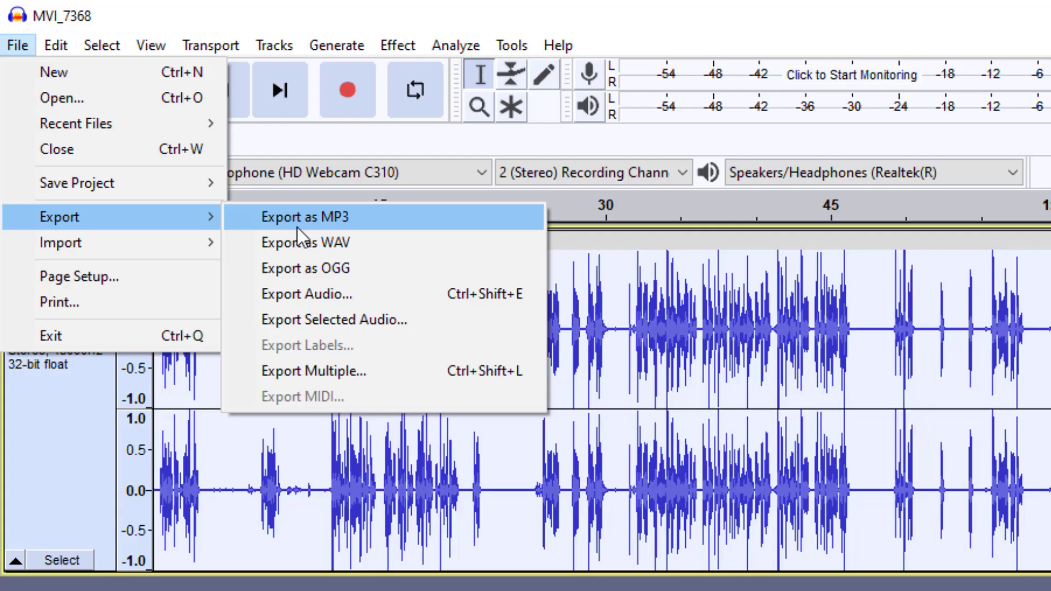
click(297, 228)
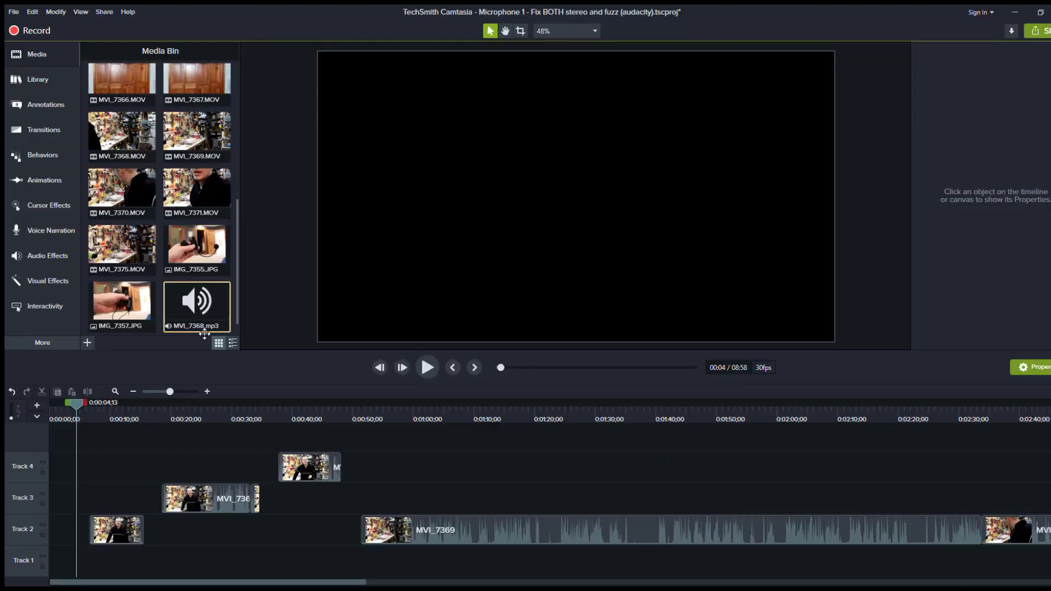
Place MVI_7368.mp3 on Track 1 beneath the MVI_7368 video and audio clips.
drag(206, 319, 228, 559)
scroll(209, 400, up, 3)
click(256, 529)
scroll(281, 432, up, 2)
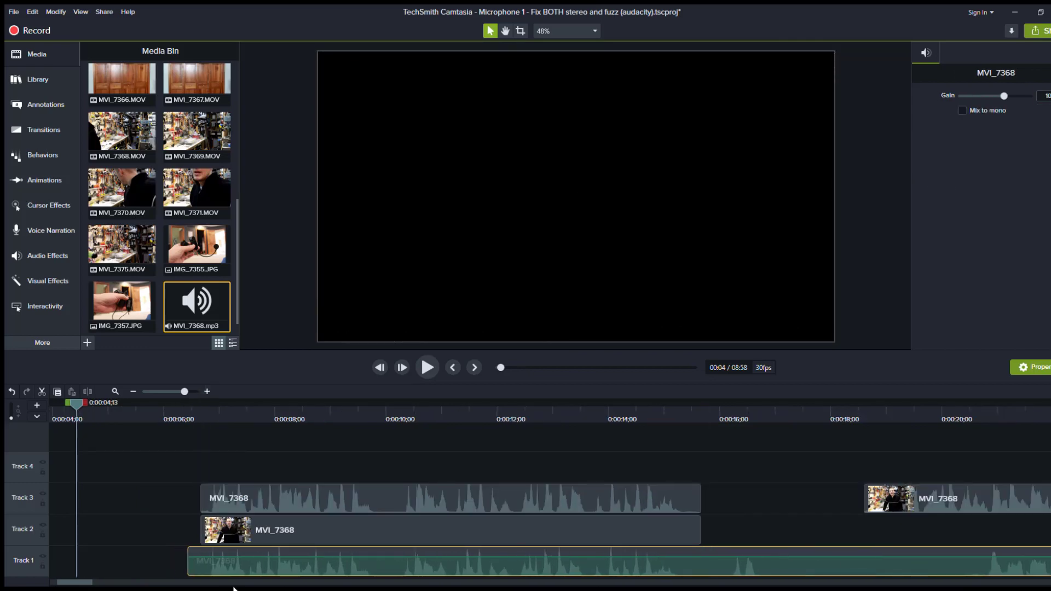
click(207, 392)
Split the Track 3 audio at 0:09;26 and delete the part after the cut.
click(356, 503)
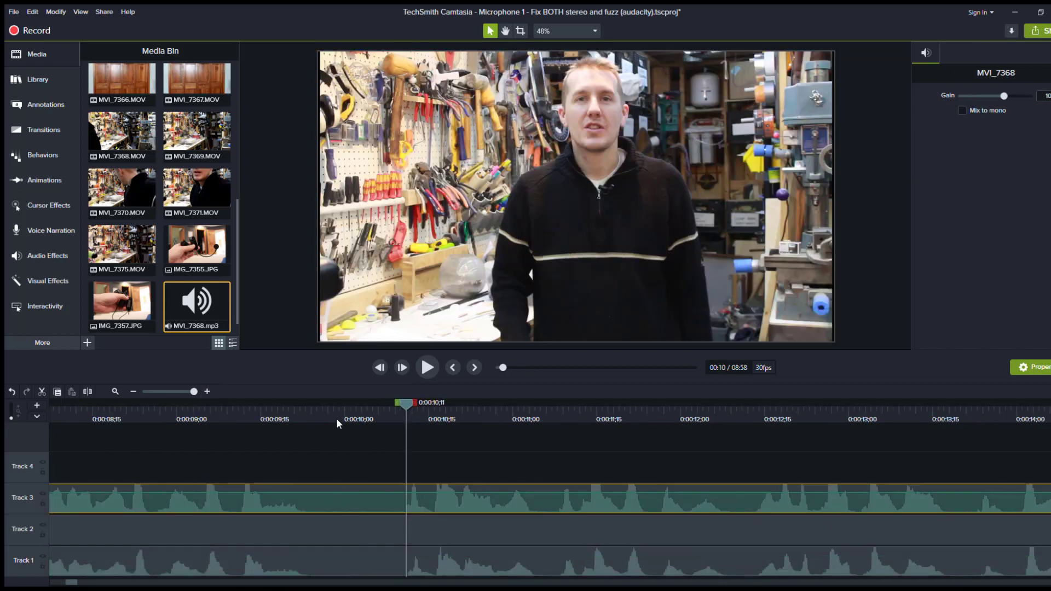
click(336, 421)
key(comma)
key(comma)
key(comma)
key(s)
click(387, 501)
key(Delete)
Split Track 1 at 0:09;26 and delete the MP3 audio before the cut.
key(s)
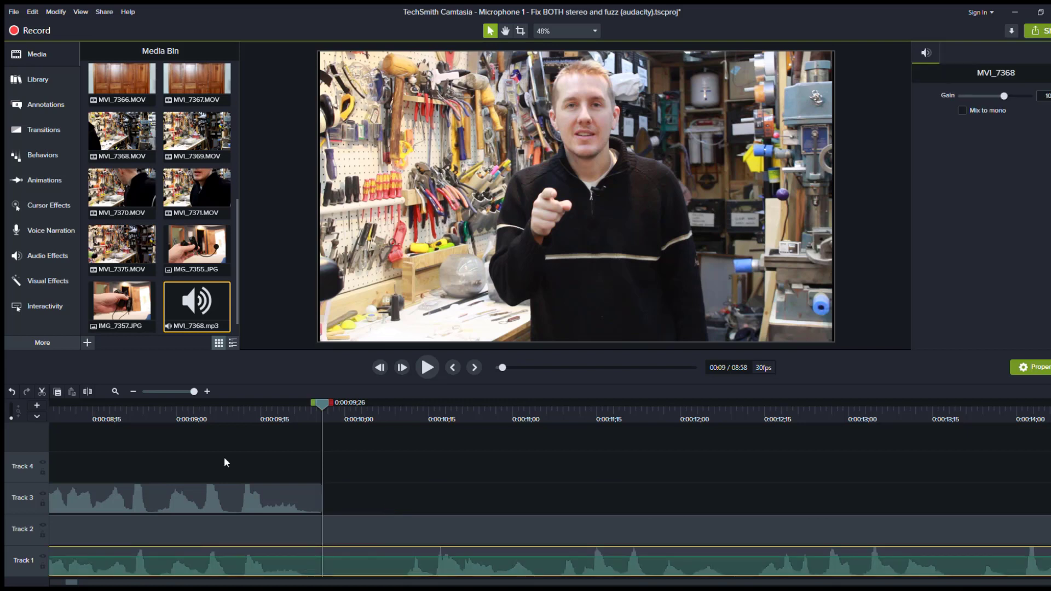
click(305, 564)
key(Delete)
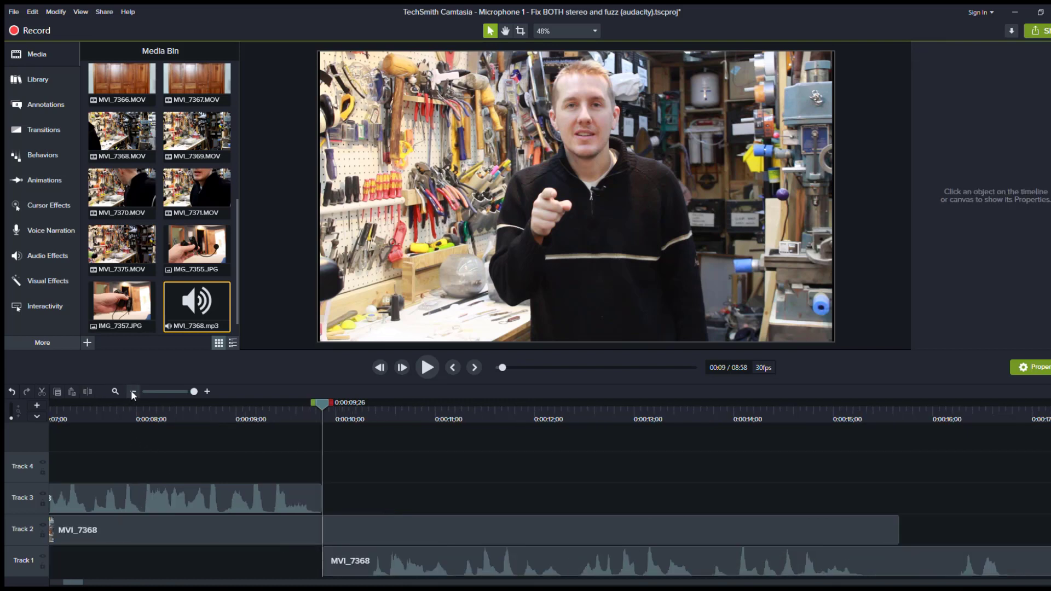